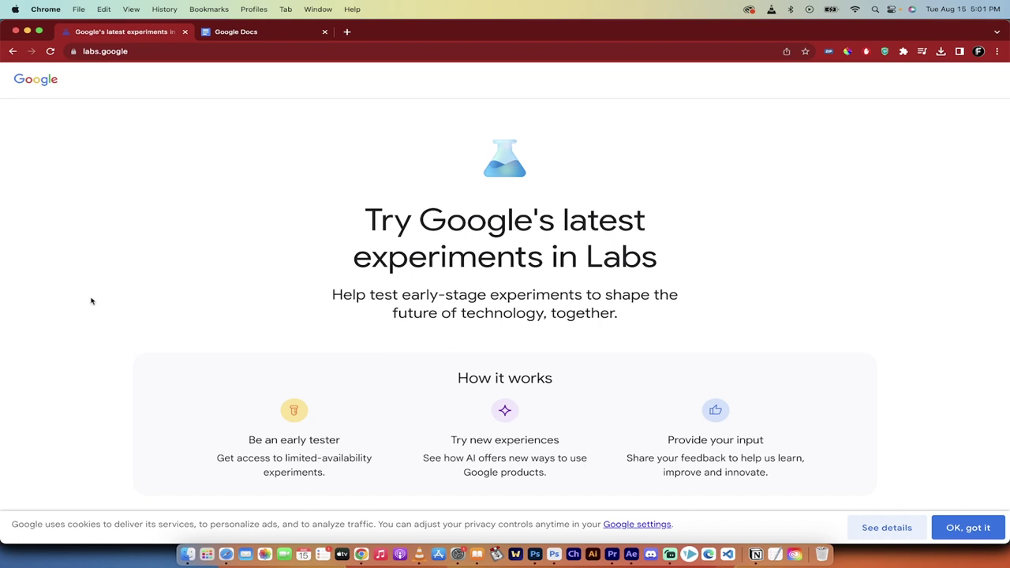
- Scroll labs.google down to the Google Workspace section and join the Workspace Labs waitlist
{"action": "left_click", "coordinate": [172, 53]}
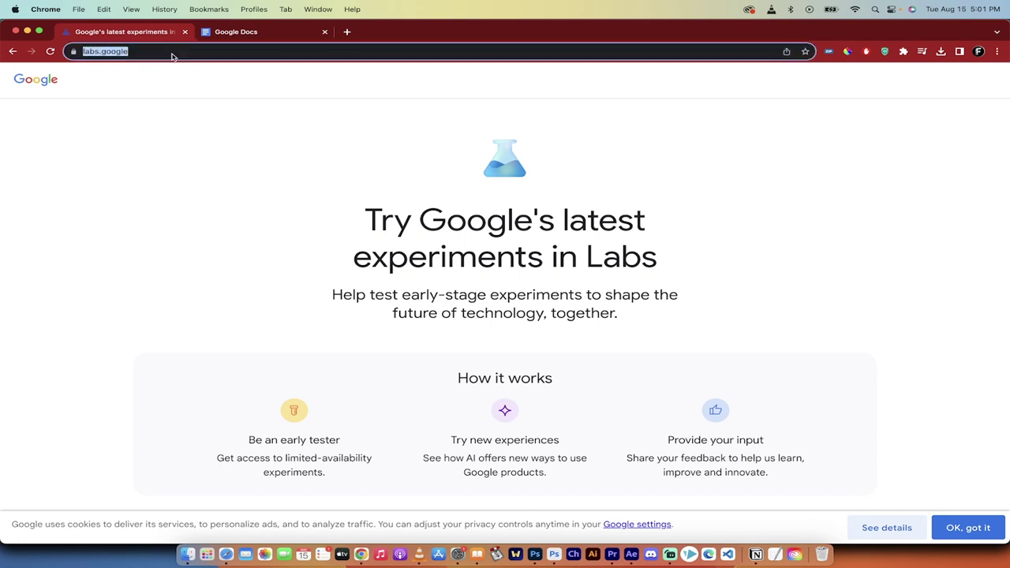
{"action": "left_click", "coordinate": [155, 55]}
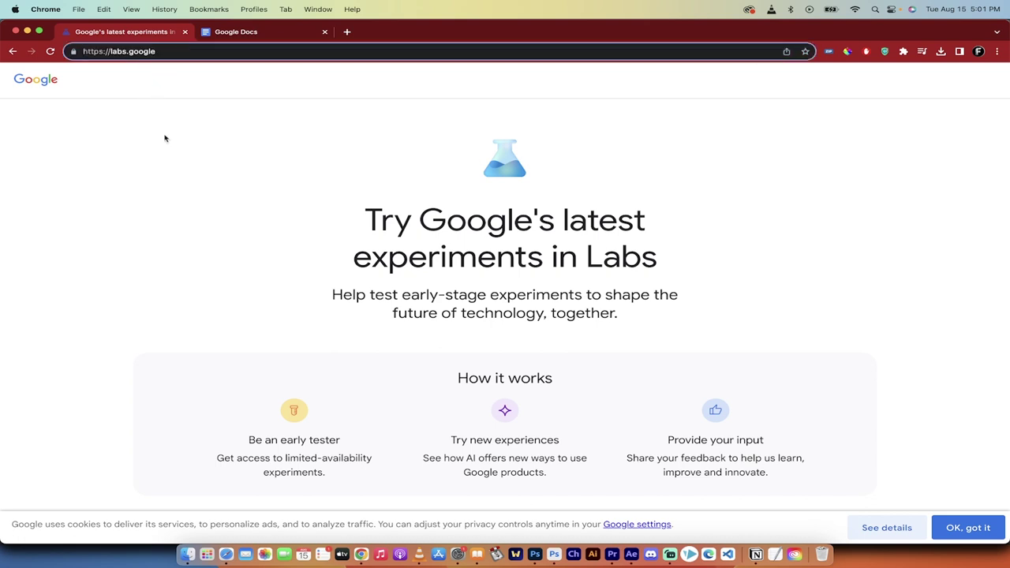
{"action": "key", "text": "super+a"}
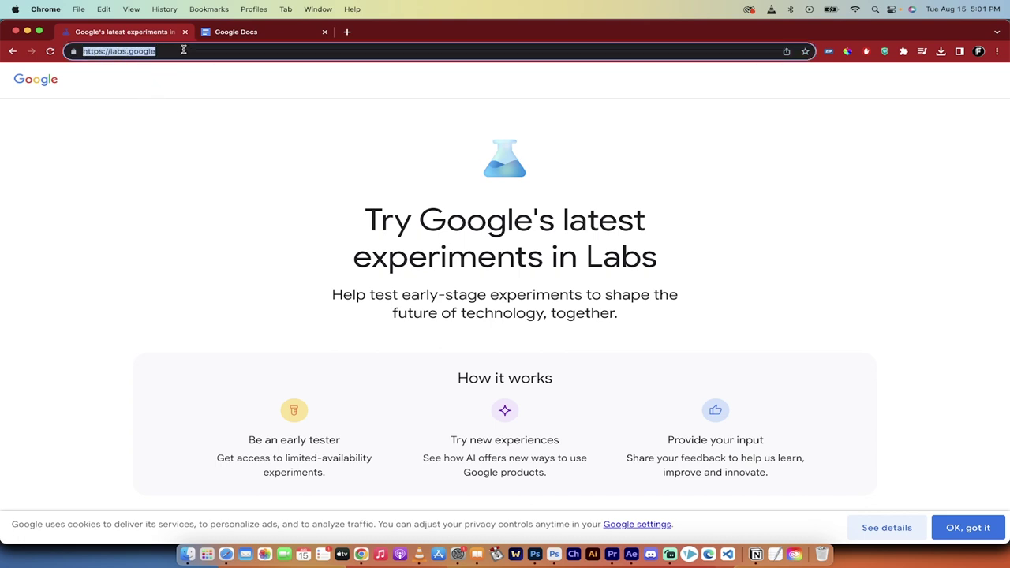
{"action": "scroll", "coordinate": [135, 305], "scroll_direction": "down", "scroll_amount": 5}
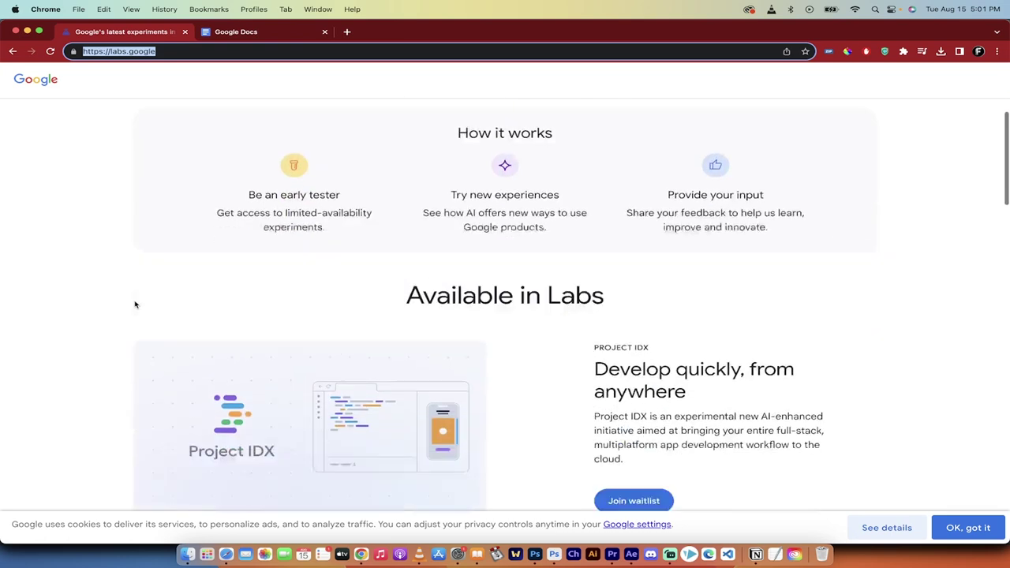
{"action": "scroll", "coordinate": [518, 300], "scroll_direction": "down", "scroll_amount": 3}
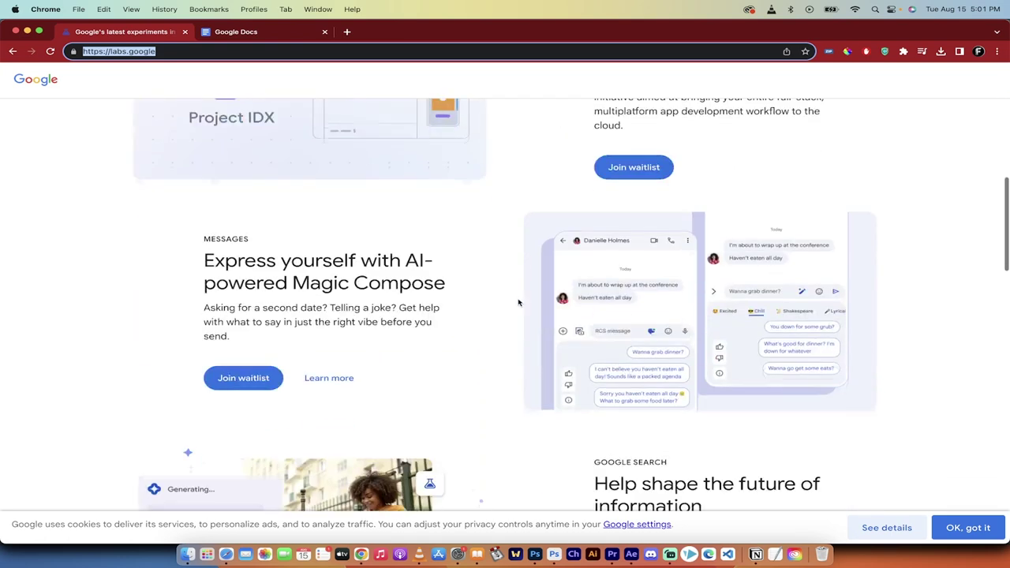
{"action": "scroll", "coordinate": [49, 355], "scroll_direction": "down", "scroll_amount": 5}
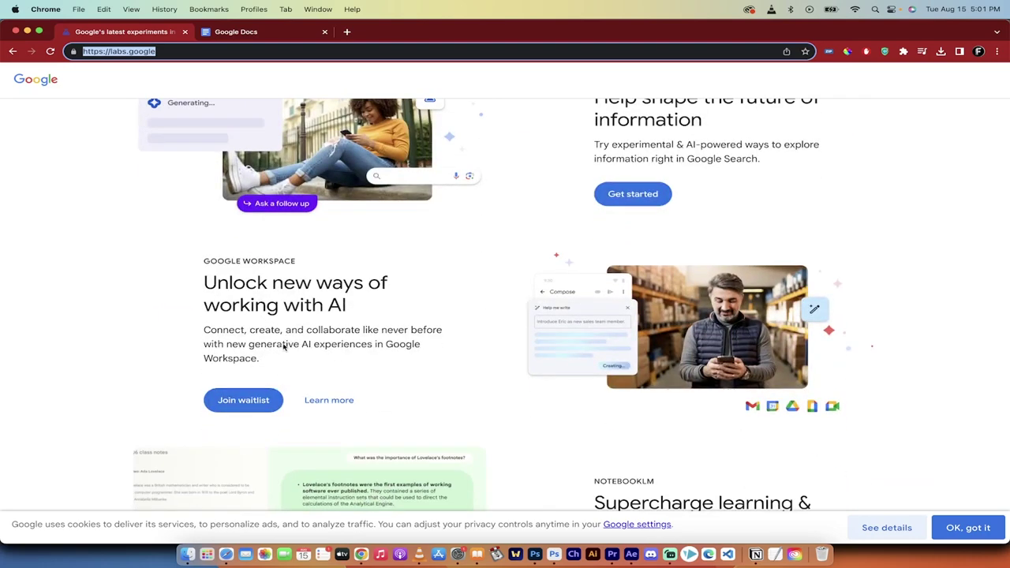
{"action": "left_click", "coordinate": [246, 401]}
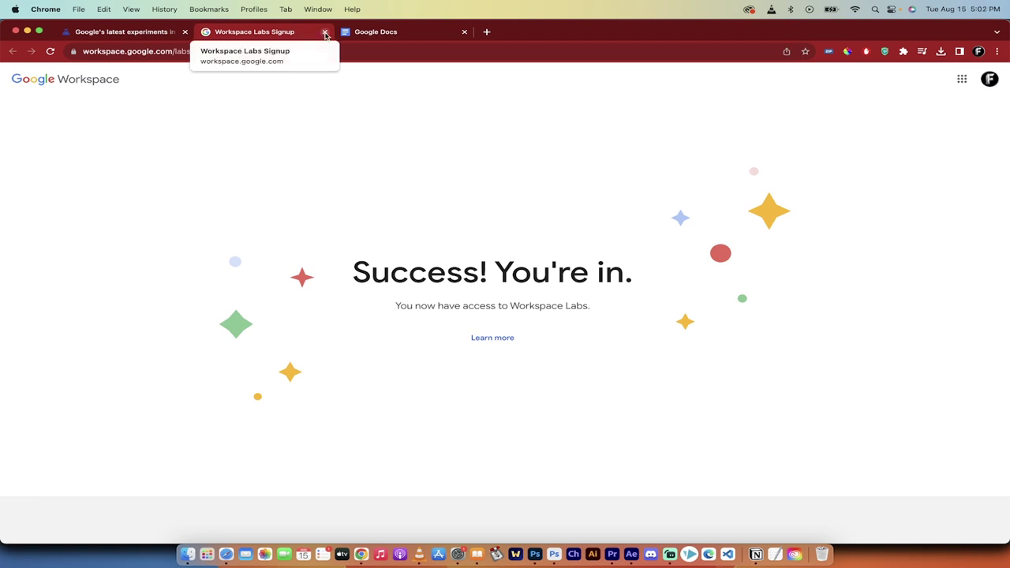
- Close the Workspace Labs sign-up confirmation tab
{"action": "left_click", "coordinate": [325, 33]}
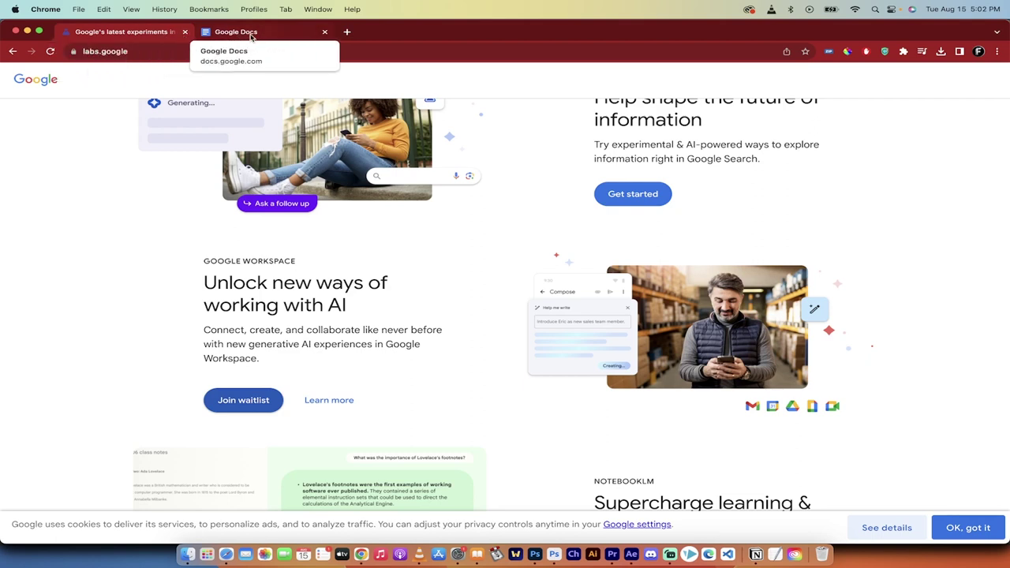
- Reload docs.google.com in the Docs tab and start a new Blank document
{"action": "left_click", "coordinate": [251, 35]}
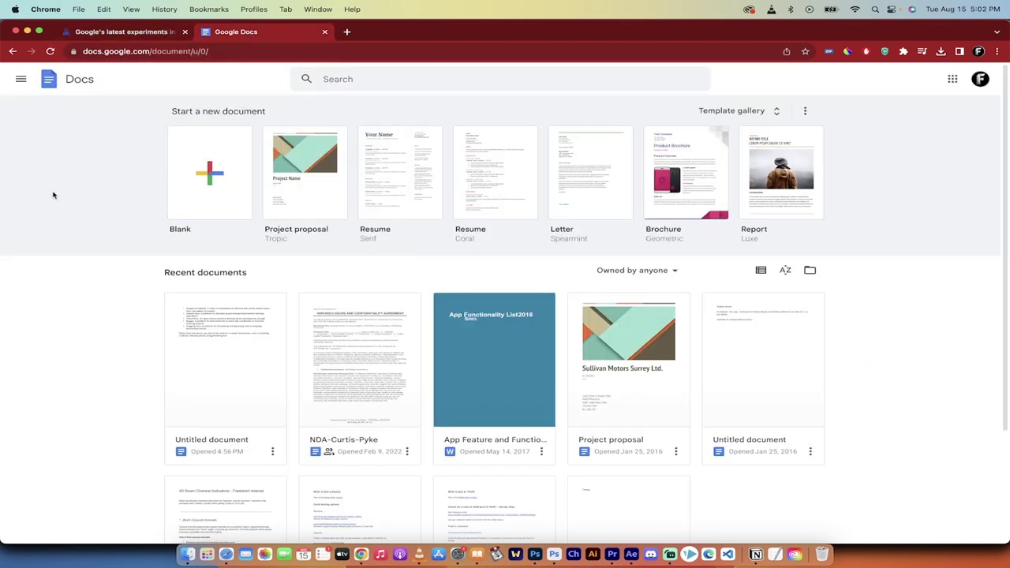
{"action": "left_click", "coordinate": [154, 55]}
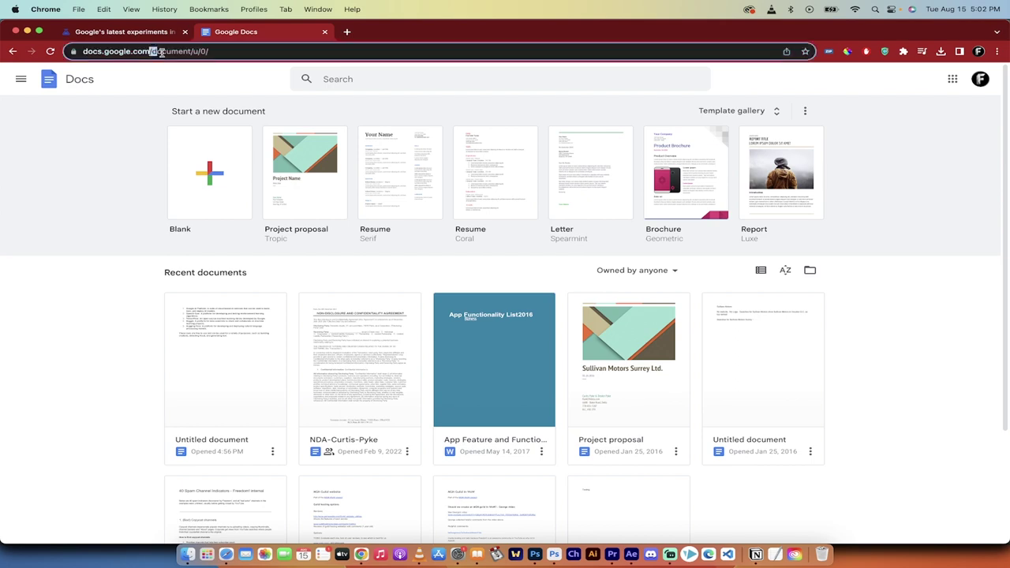
{"action": "type", "text": "docs.google.com"}
{"action": "key", "text": "Return"}
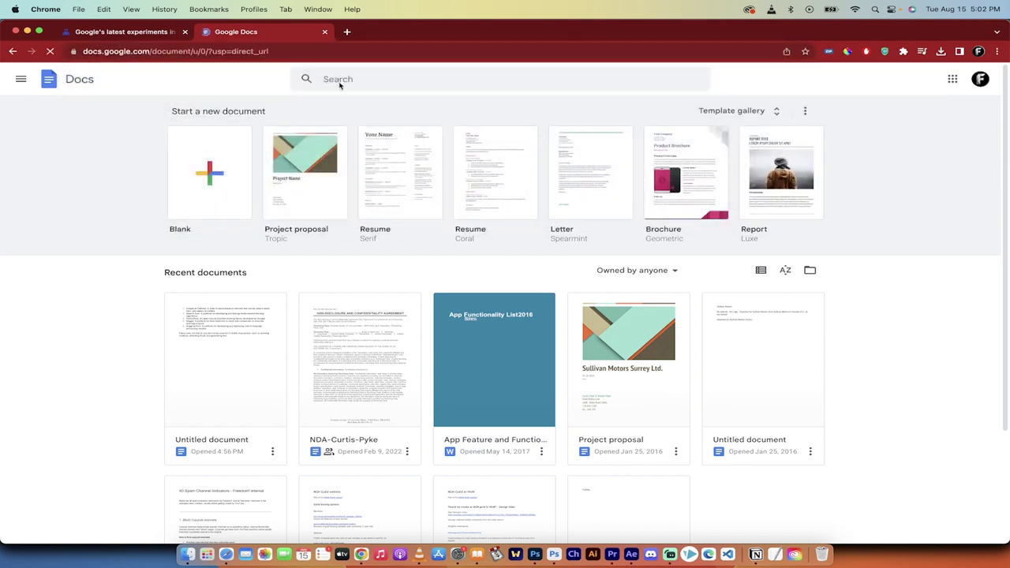
{"action": "left_click", "coordinate": [208, 175]}
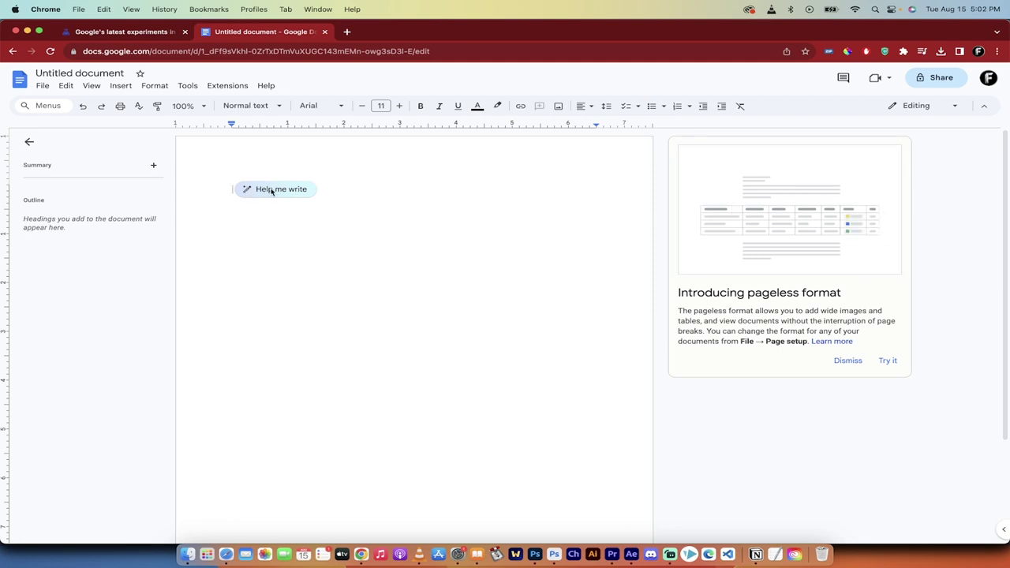
- Have Help me write generate a draft for the prompt 'Top 5 free AI tools of 2023'
{"action": "left_click", "coordinate": [278, 190]}
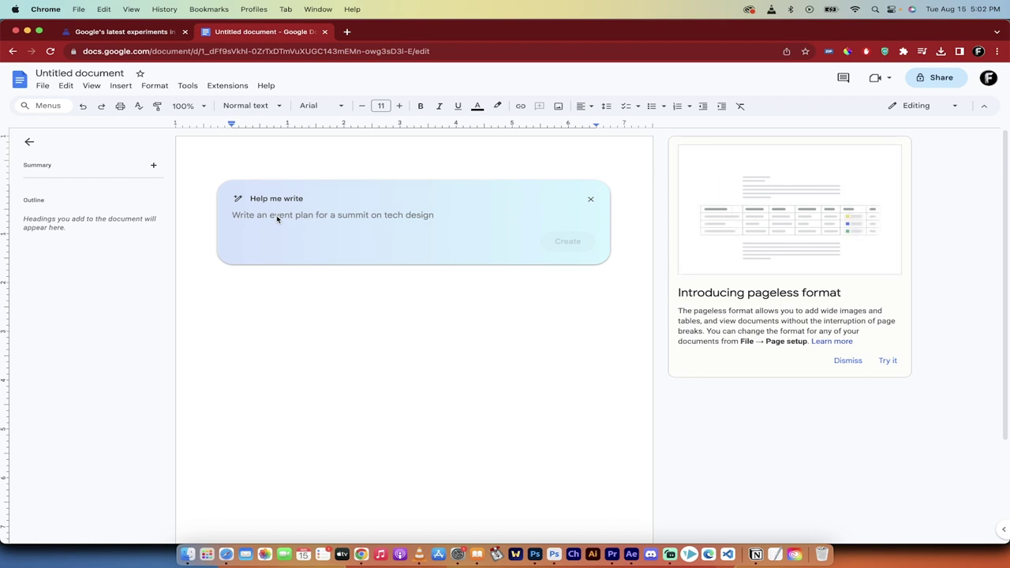
{"action": "type", "text": "To"}
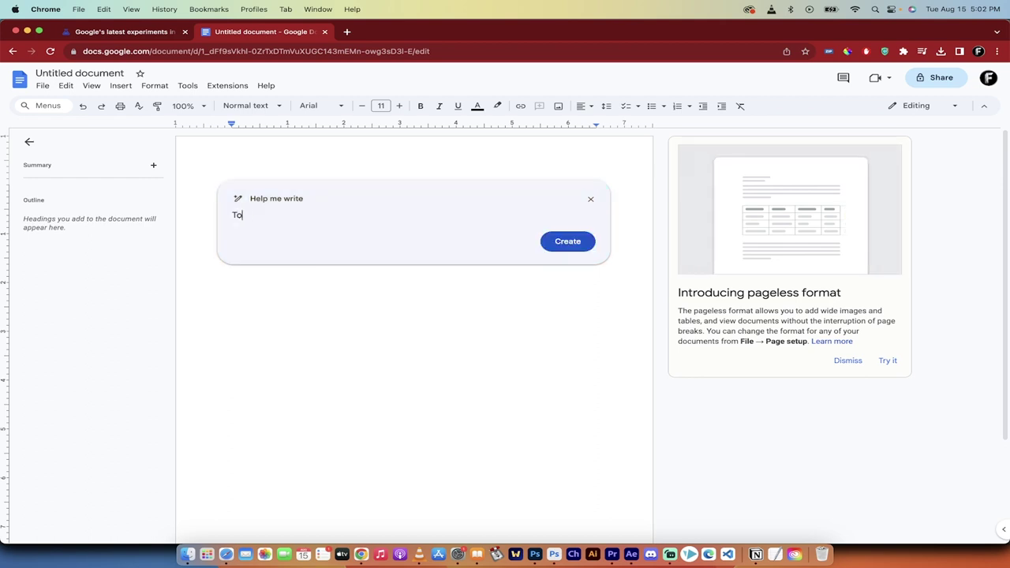
{"action": "type", "text": "p 5 free AI to"}
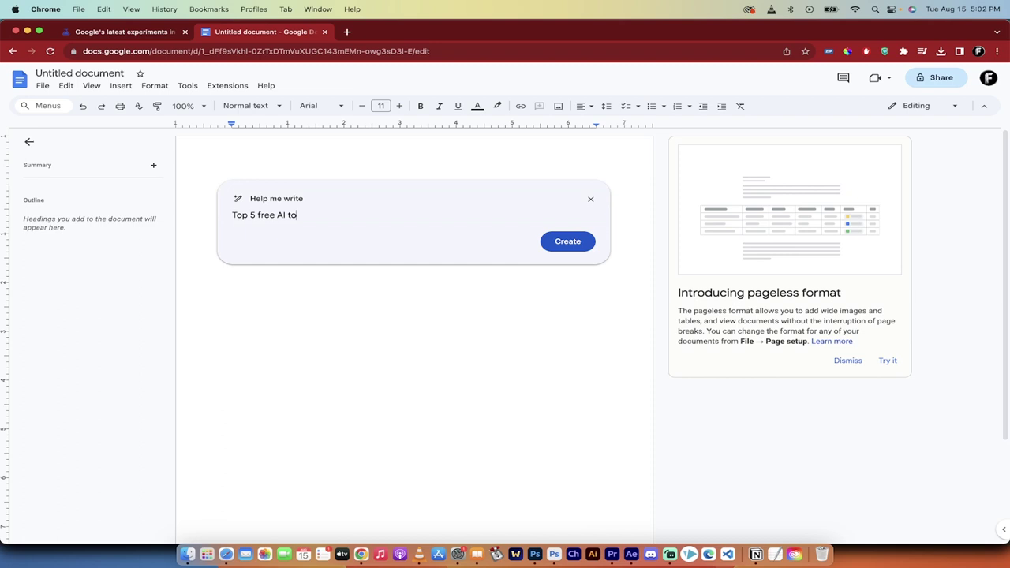
{"action": "type", "text": "ols of 2023"}
{"action": "left_click", "coordinate": [560, 243]}
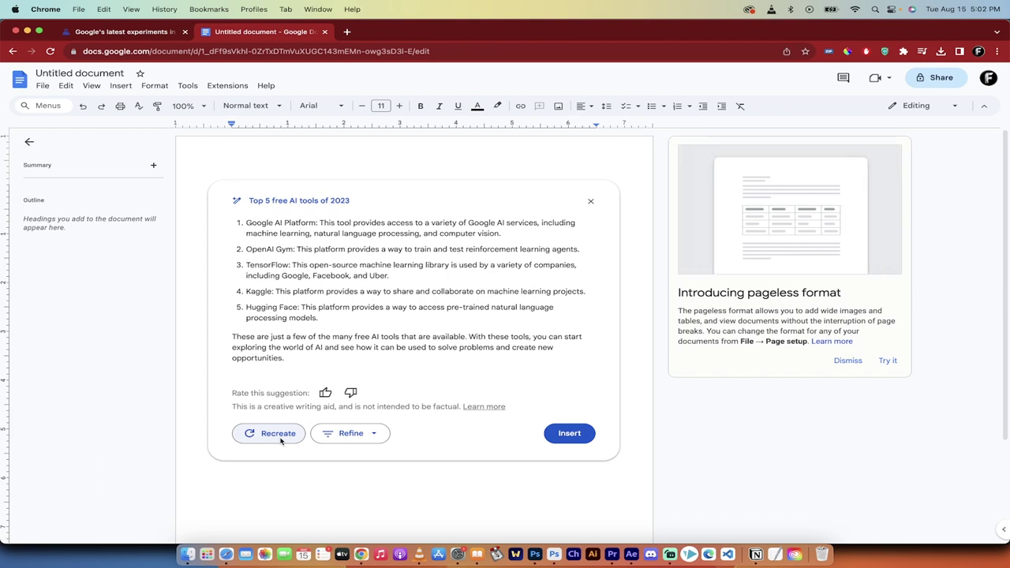
- Review the Refine options without choosing one, then insert the AI draft into the document
{"action": "left_click", "coordinate": [375, 434]}
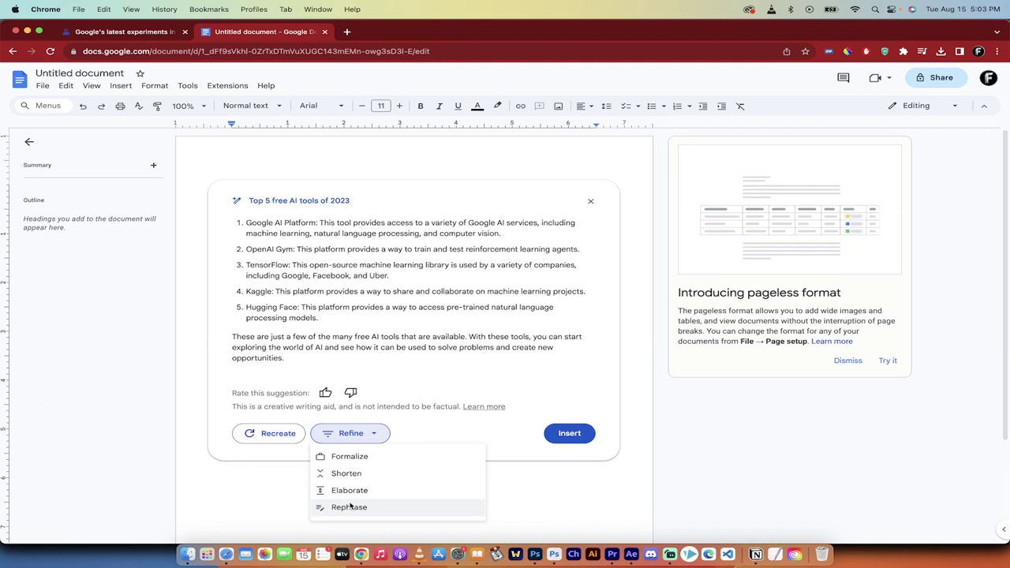
{"action": "left_click", "coordinate": [379, 380]}
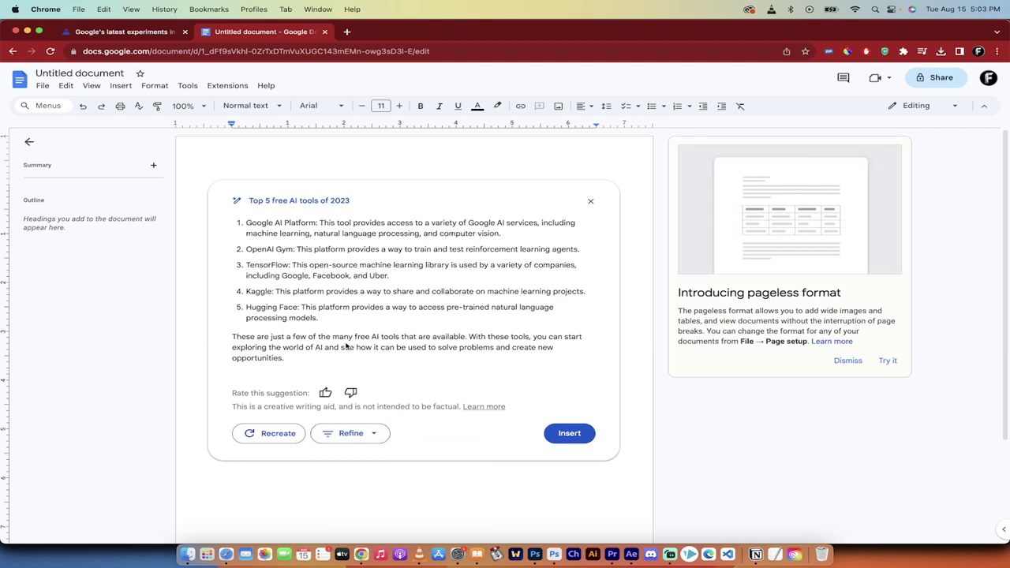
{"action": "left_click", "coordinate": [557, 433]}
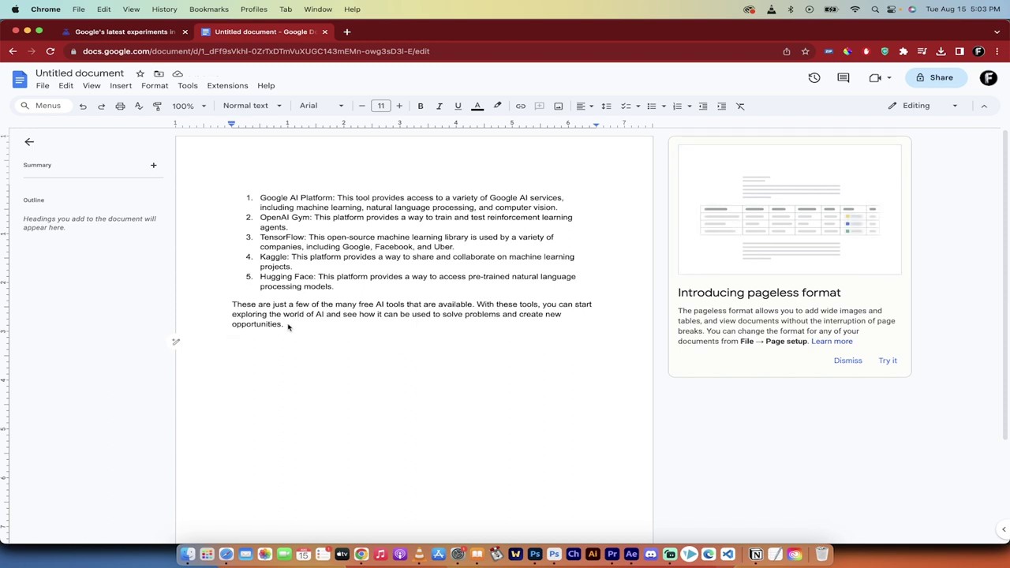
- Select the closing paragraph and replace it with Help me write's Rephrase version
{"action": "left_click_drag", "start_coordinate": [286, 324], "coordinate": [229, 307]}
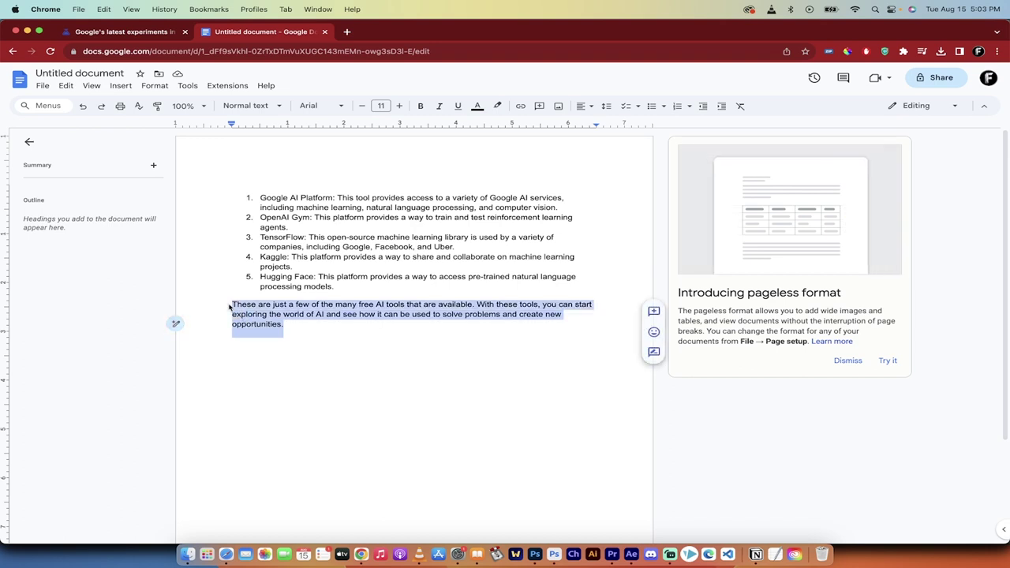
{"action": "left_click", "coordinate": [295, 338]}
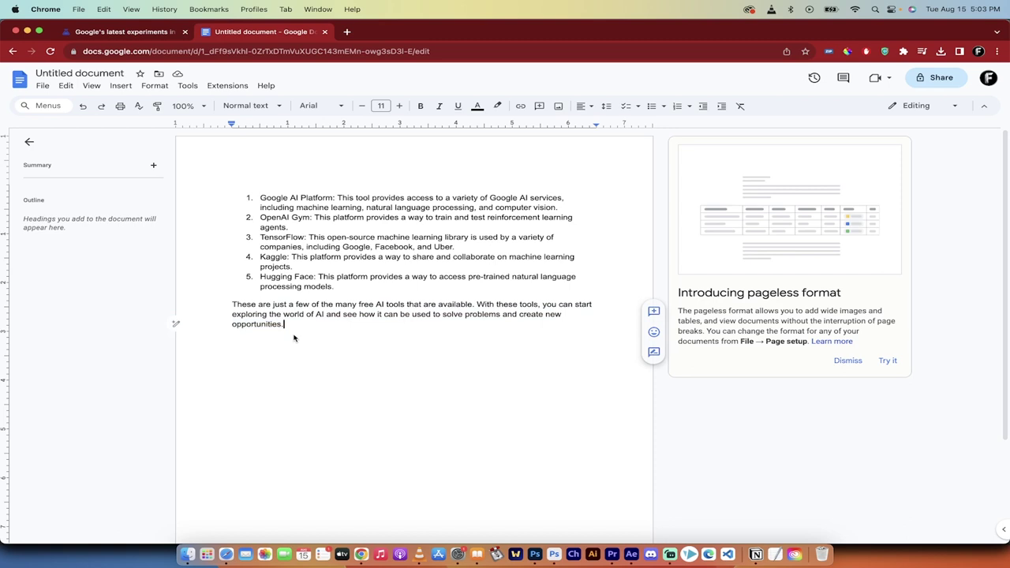
{"action": "triple_click", "coordinate": [293, 329]}
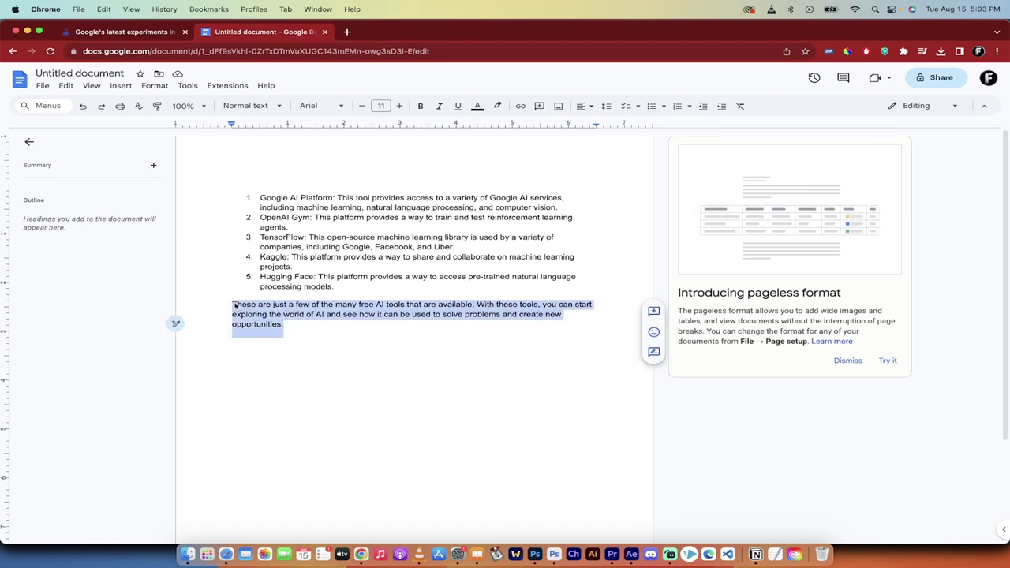
{"action": "left_click", "coordinate": [175, 322]}
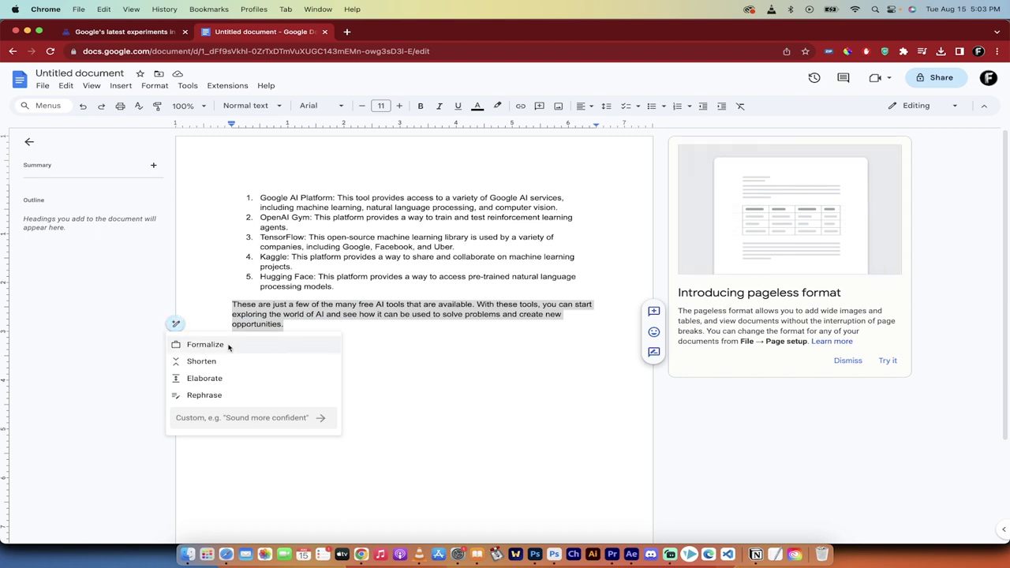
{"action": "left_click", "coordinate": [216, 395]}
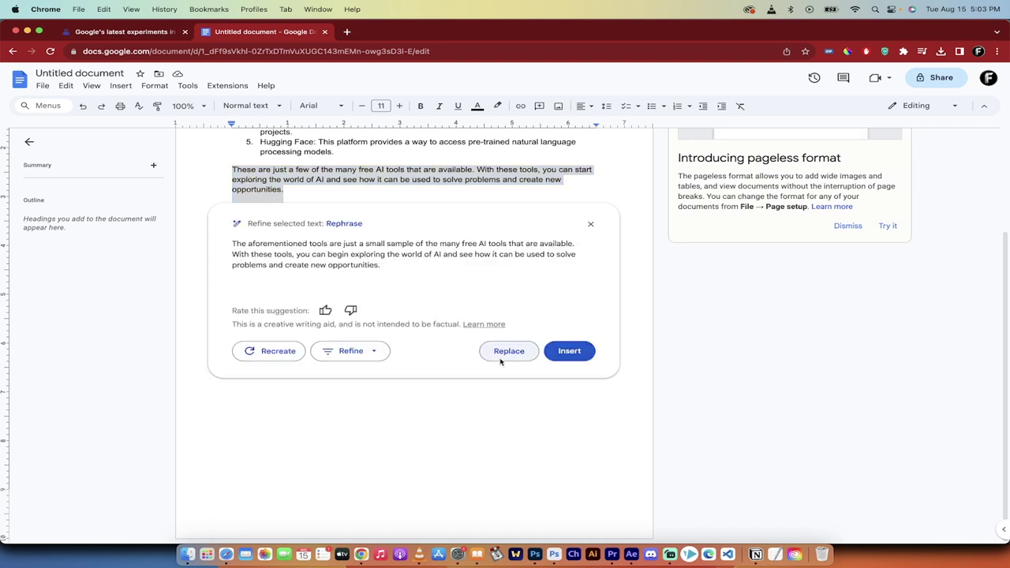
{"action": "left_click", "coordinate": [508, 351]}
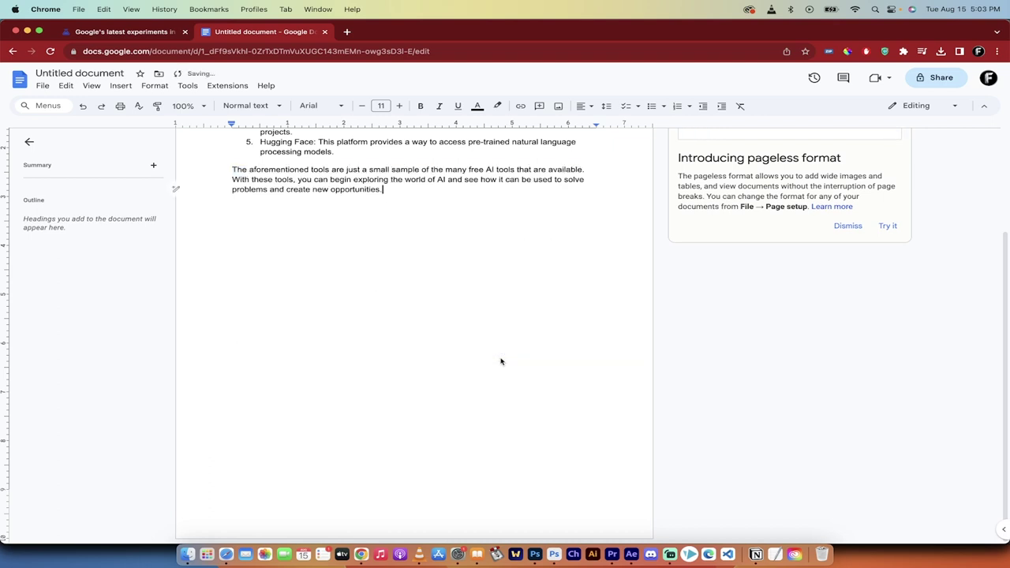
{"action": "scroll", "coordinate": [402, 209], "scroll_direction": "up", "scroll_amount": 3}
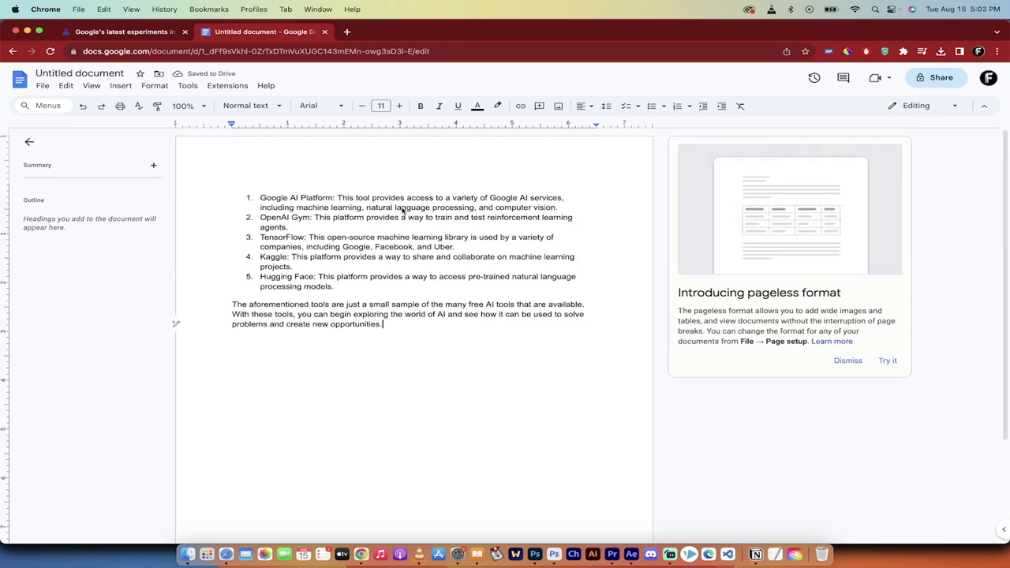
{"action": "left_click", "coordinate": [228, 86]}
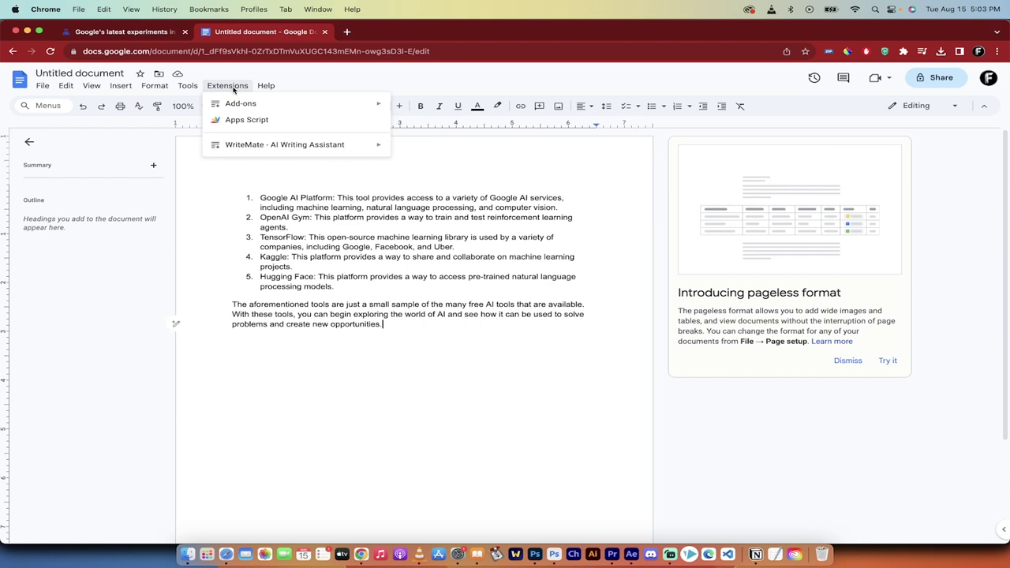
{"action": "mouse_move", "coordinate": [234, 103]}
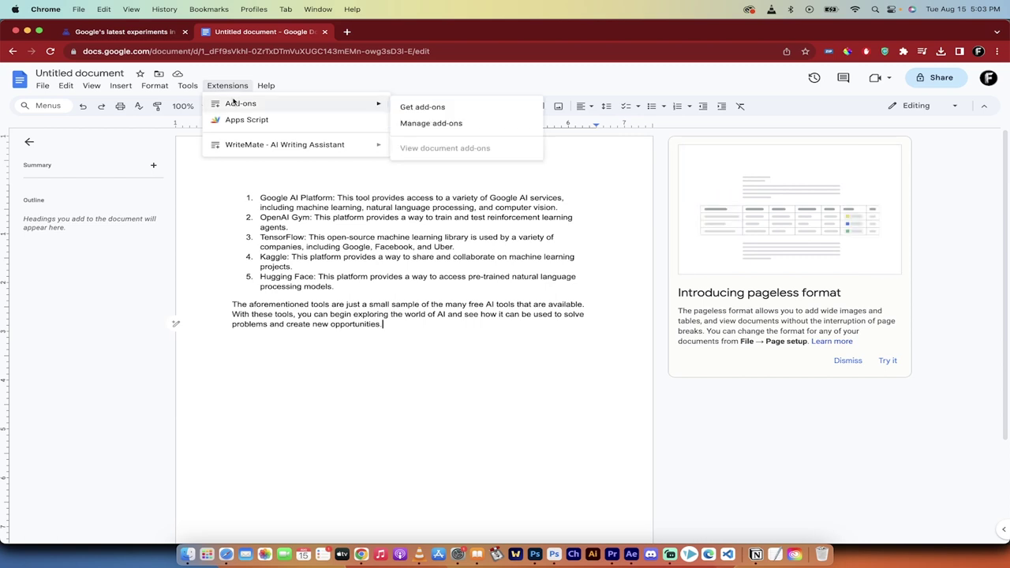
{"action": "mouse_move", "coordinate": [234, 146]}
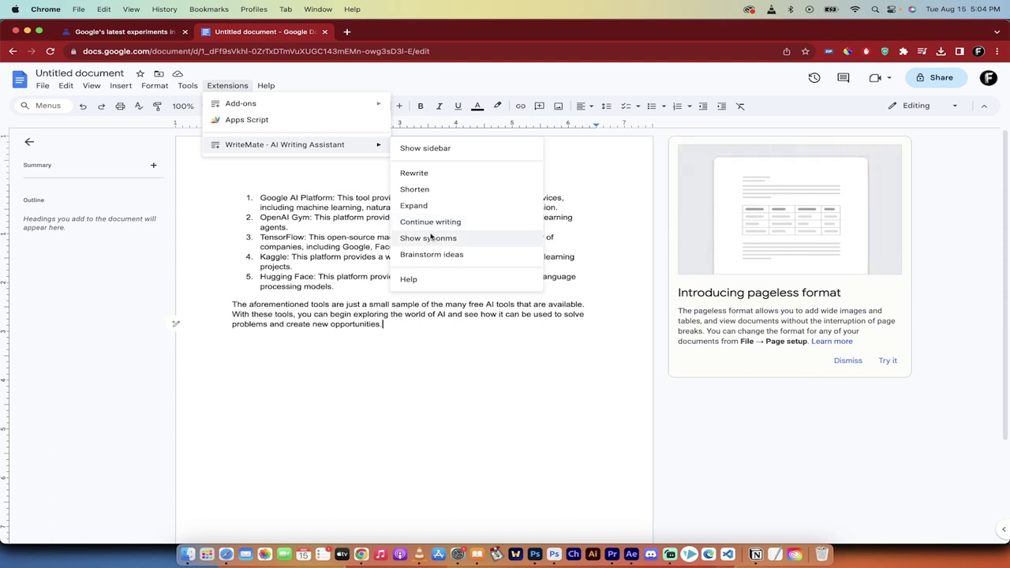
- Select the word 'aforementioned' and request WriteMate synonyms from the Extensions menu
{"action": "left_click", "coordinate": [355, 258]}
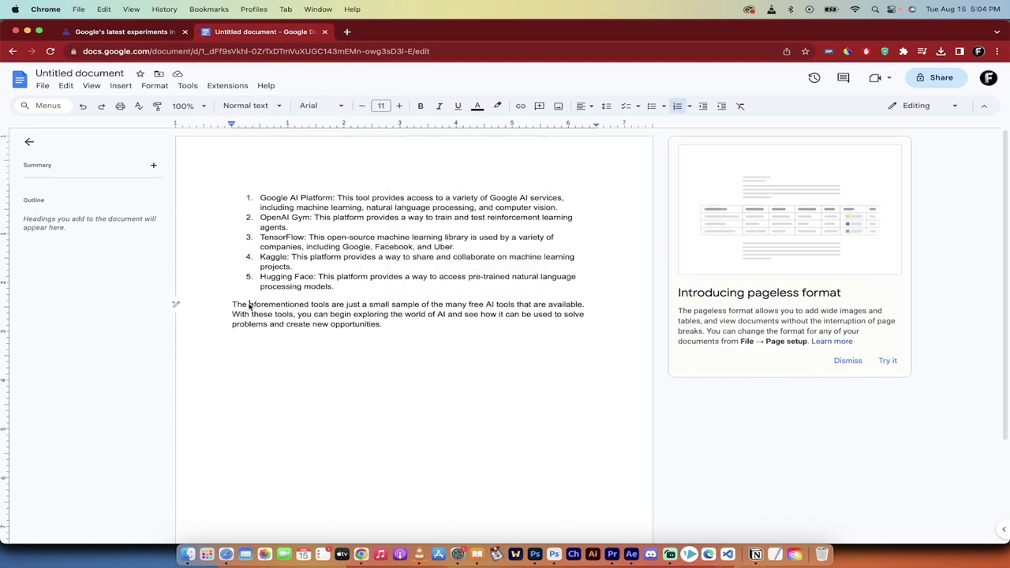
{"action": "left_click_drag", "start_coordinate": [249, 307], "coordinate": [308, 308]}
{"action": "left_click", "coordinate": [233, 85]}
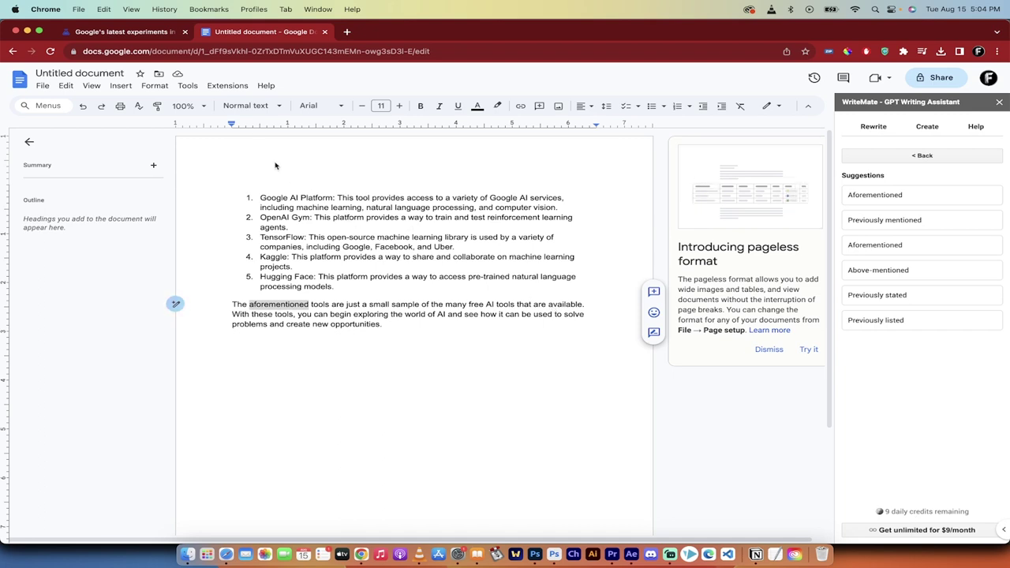
- Open Get add-ons under Extensions > Add-ons and browse the Marketplace's Docs add-on listings
{"action": "left_click", "coordinate": [222, 87]}
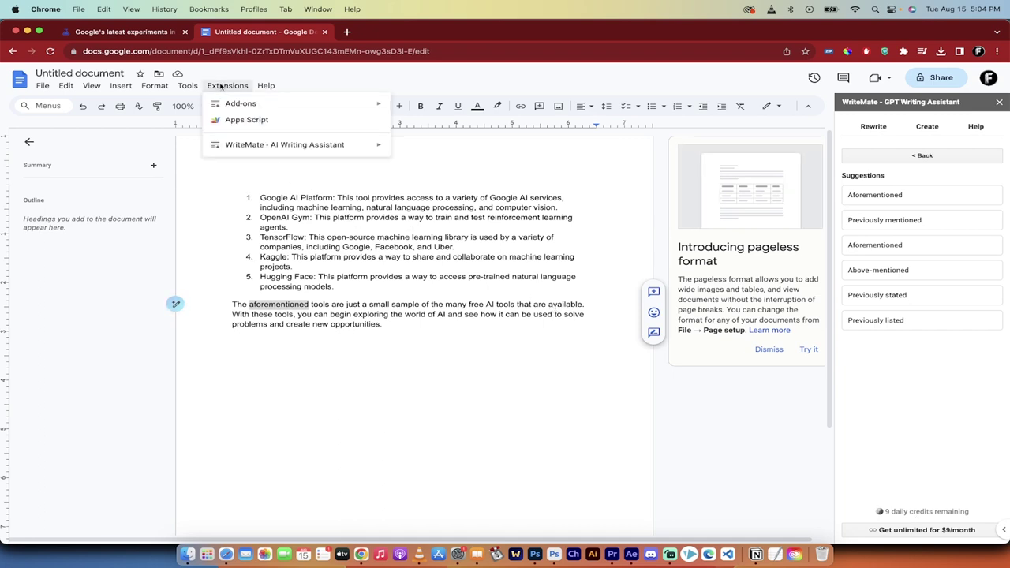
{"action": "mouse_move", "coordinate": [239, 105]}
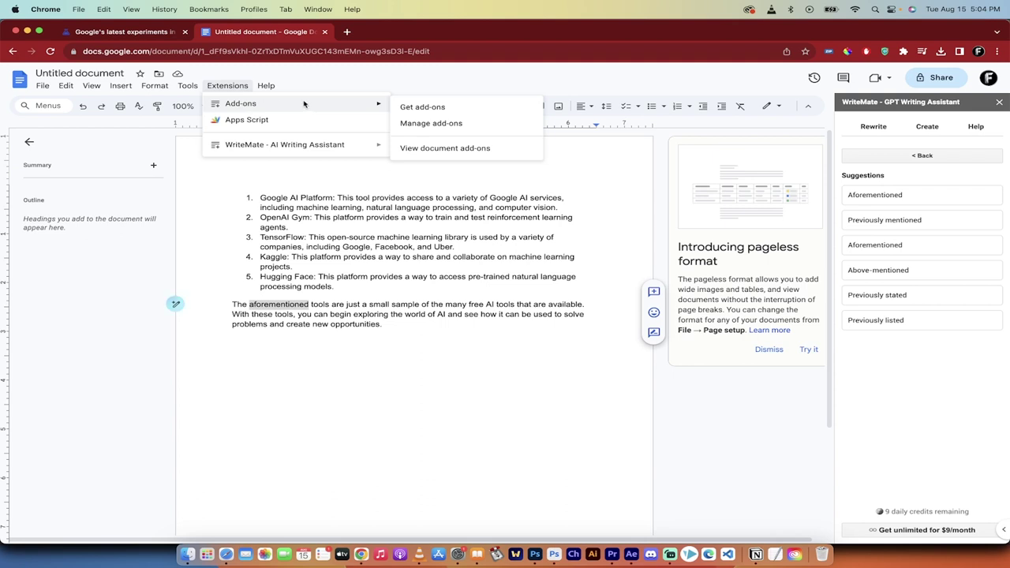
{"action": "left_click", "coordinate": [422, 106]}
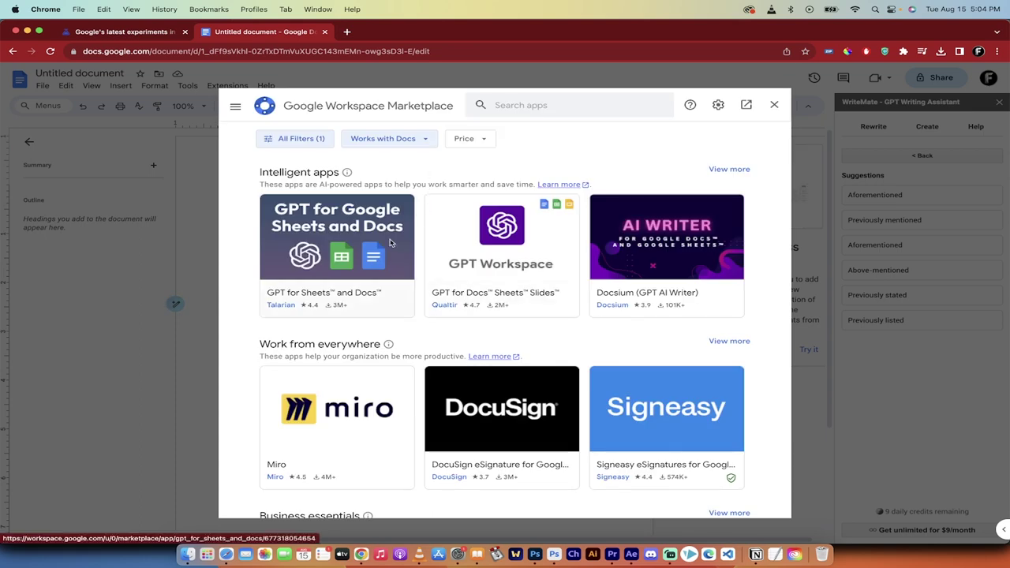
{"action": "scroll", "coordinate": [249, 358], "scroll_direction": "down", "scroll_amount": 1}
{"action": "scroll", "coordinate": [249, 359], "scroll_direction": "down", "scroll_amount": 2}
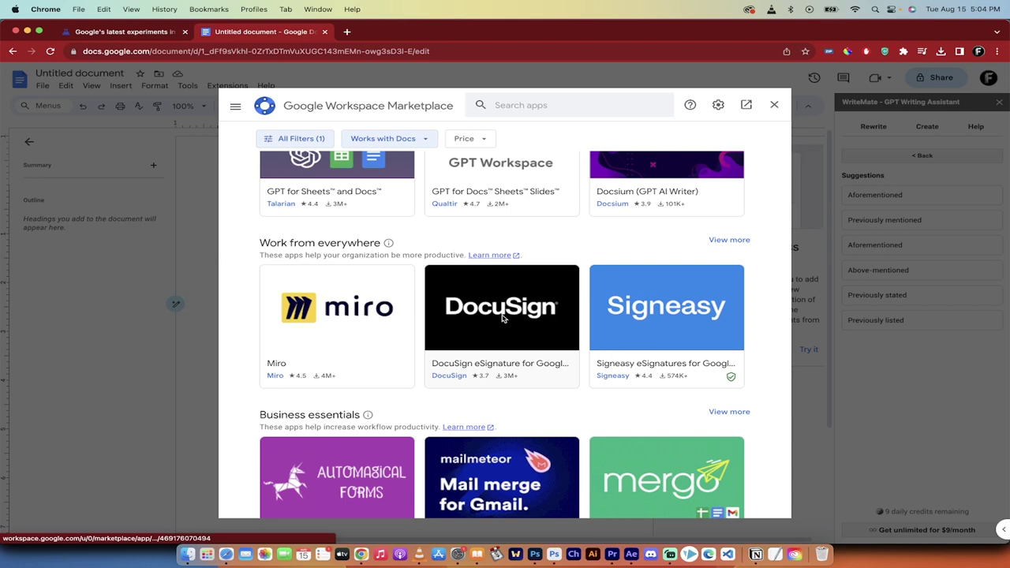
{"action": "scroll", "coordinate": [760, 338], "scroll_direction": "down", "scroll_amount": 7}
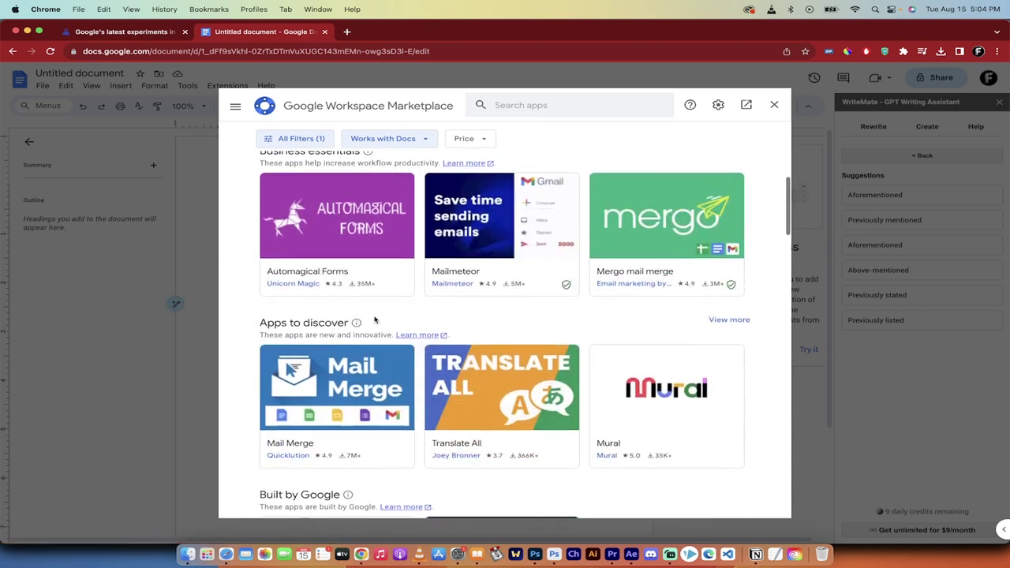
{"action": "scroll", "coordinate": [316, 401], "scroll_direction": "down", "scroll_amount": 2}
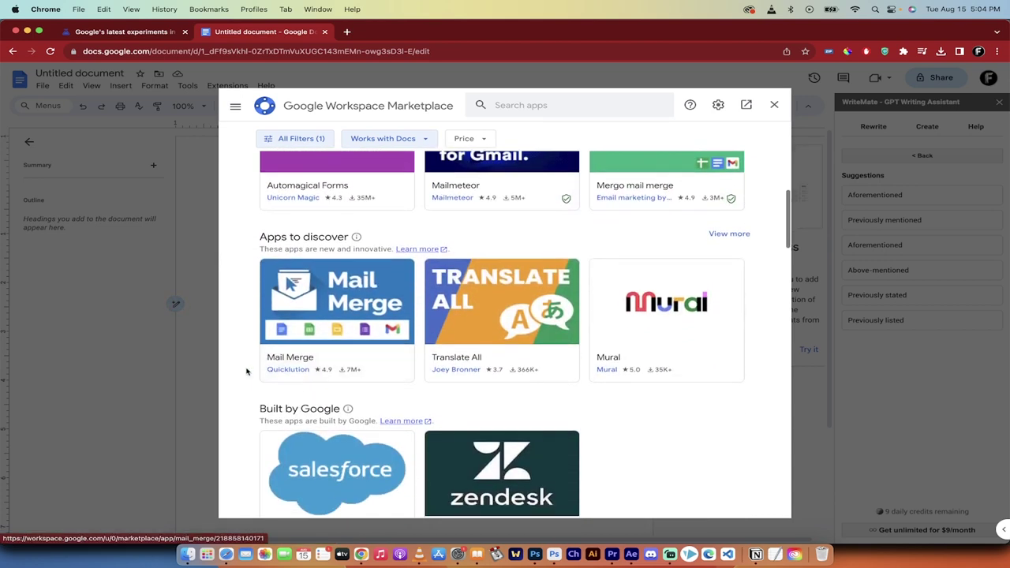
{"action": "scroll", "coordinate": [248, 371], "scroll_direction": "down", "scroll_amount": 5}
{"action": "scroll", "coordinate": [271, 295], "scroll_direction": "up", "scroll_amount": 15}
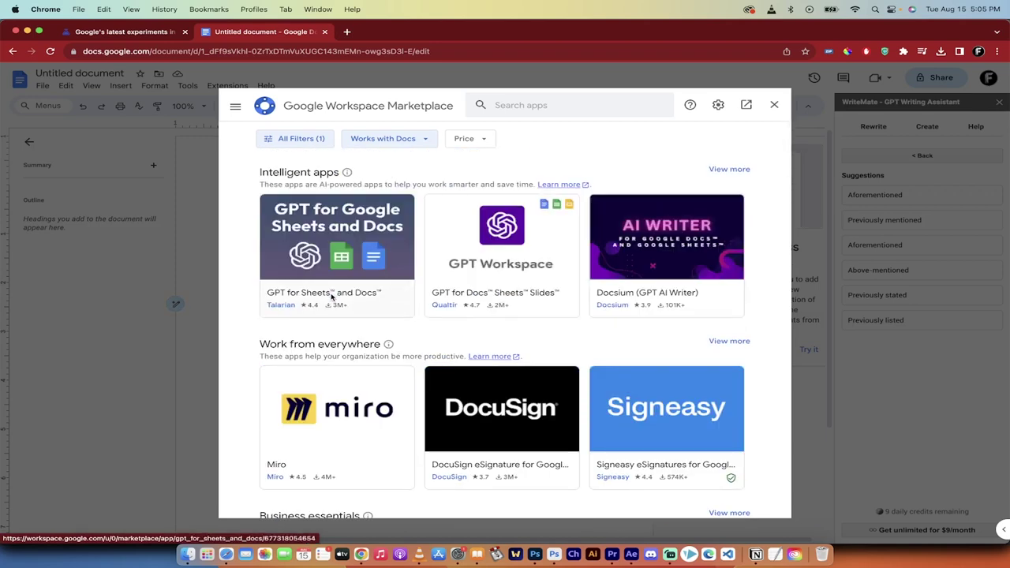